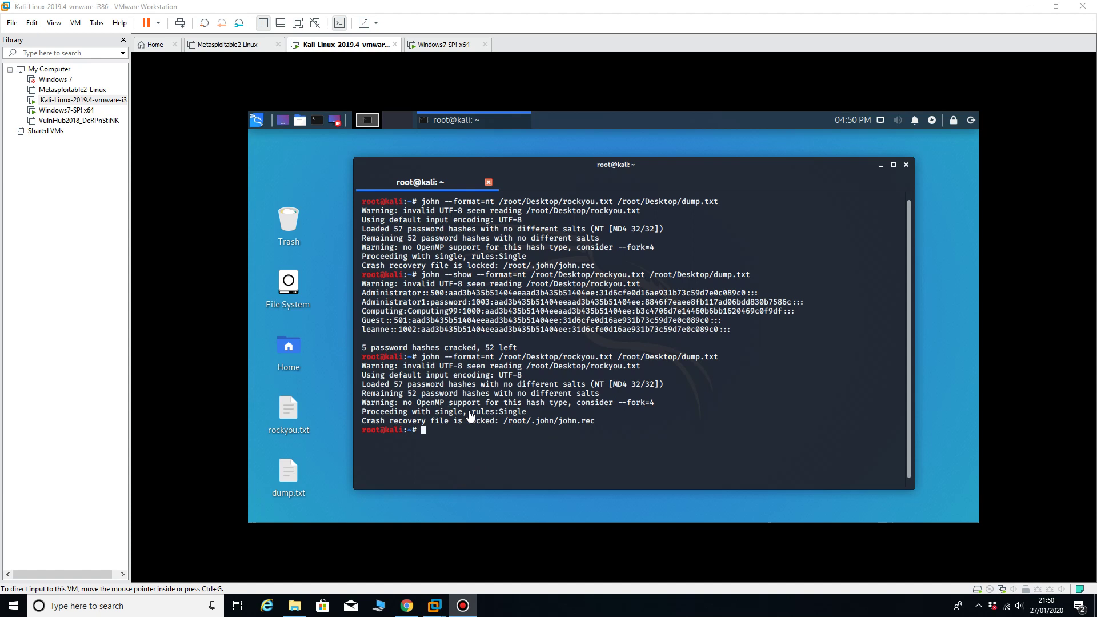
# Step: Rerun the recalled john --format=nt cracking command on the NT hash dump
pyautogui.click(427, 448)
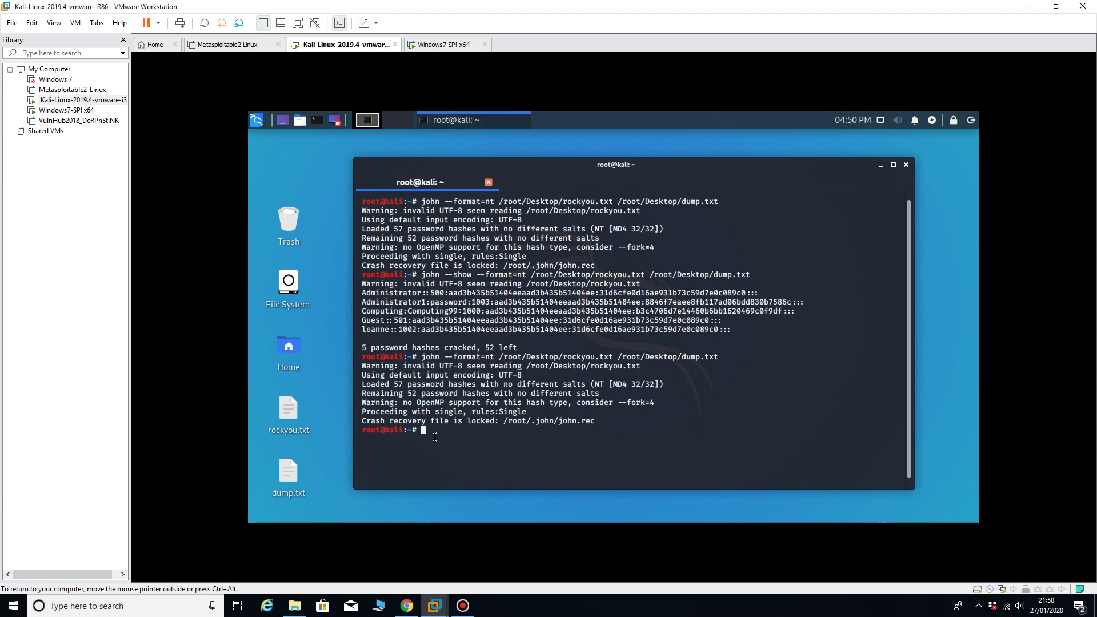
pyautogui.press('Up')
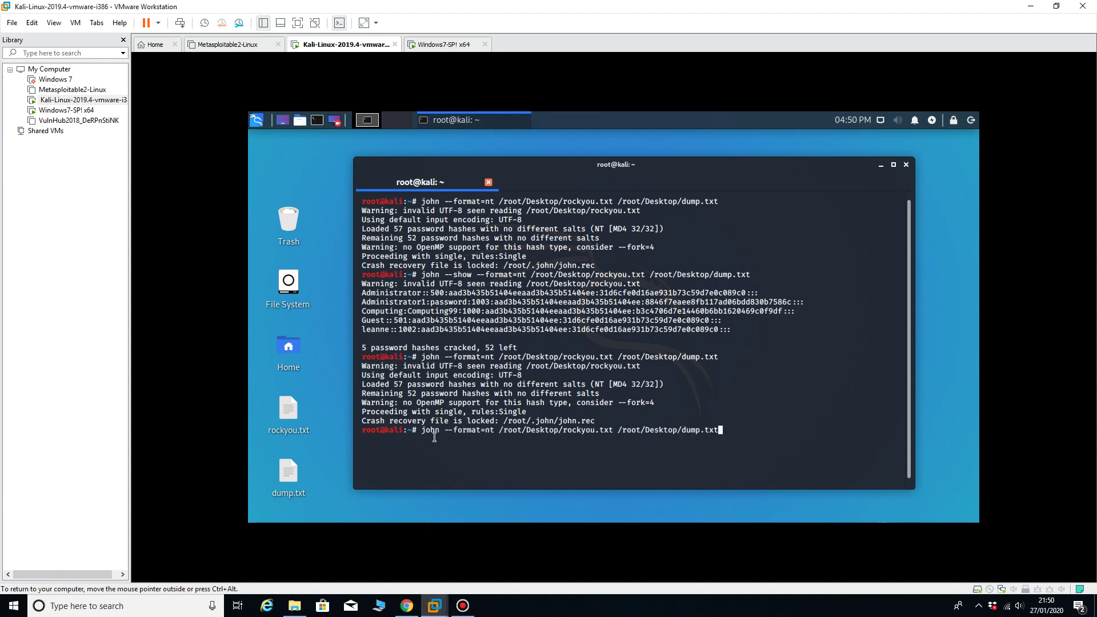
pyautogui.press('Return')
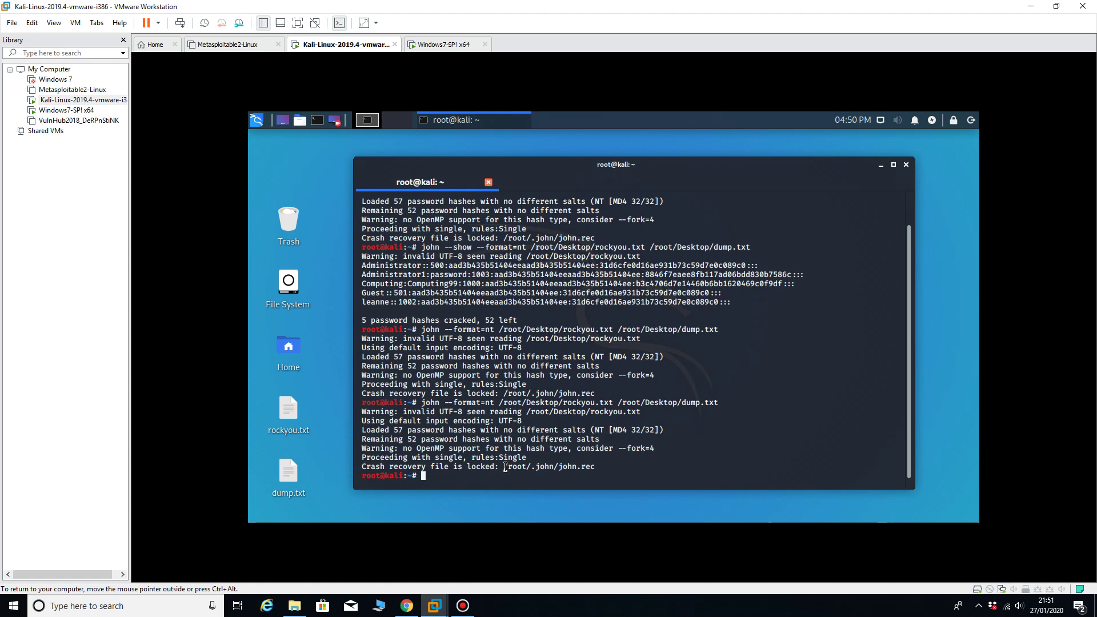
# Step: Copy the /root/.john/ folder path from the crash recovery lock message
pyautogui.moveTo(502, 468); pyautogui.dragTo(552, 467)
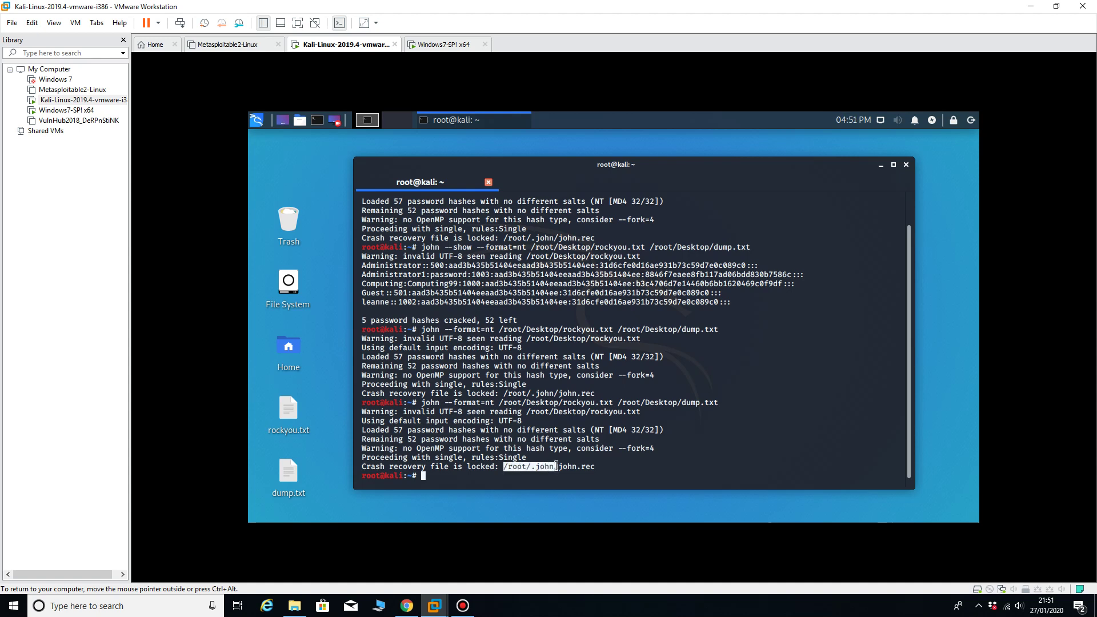
pyautogui.rightClick(549, 467)
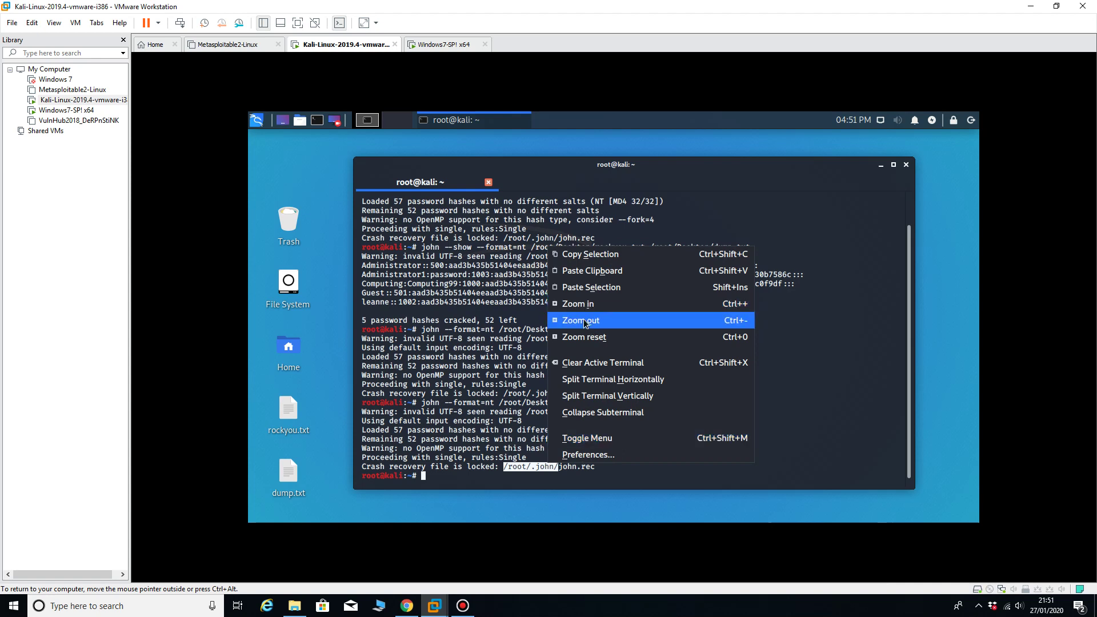
pyautogui.click(566, 255)
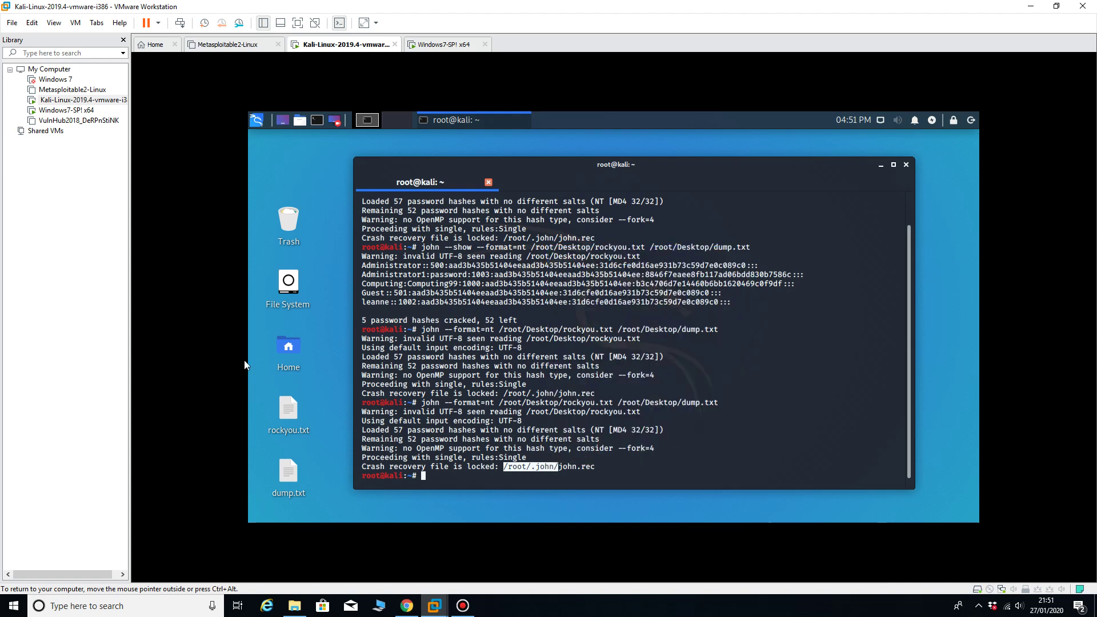
# Step: Open /root/.john/ in the file manager from the pasted path and delete john.rec
pyautogui.doubleClick(290, 283)
pyautogui.rightClick(387, 270)
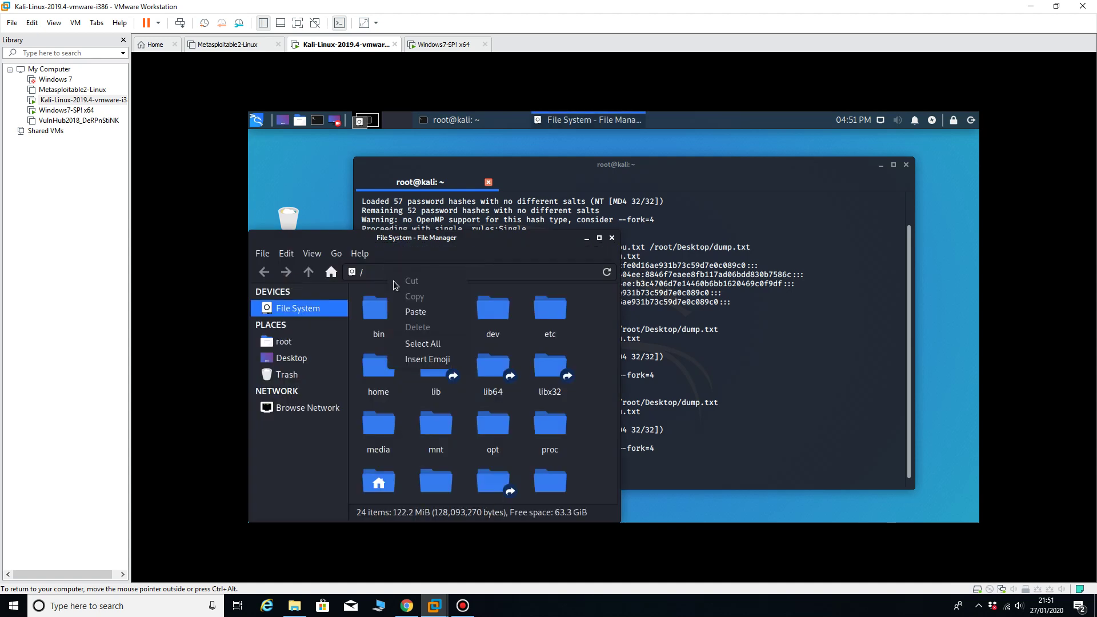
pyautogui.click(403, 312)
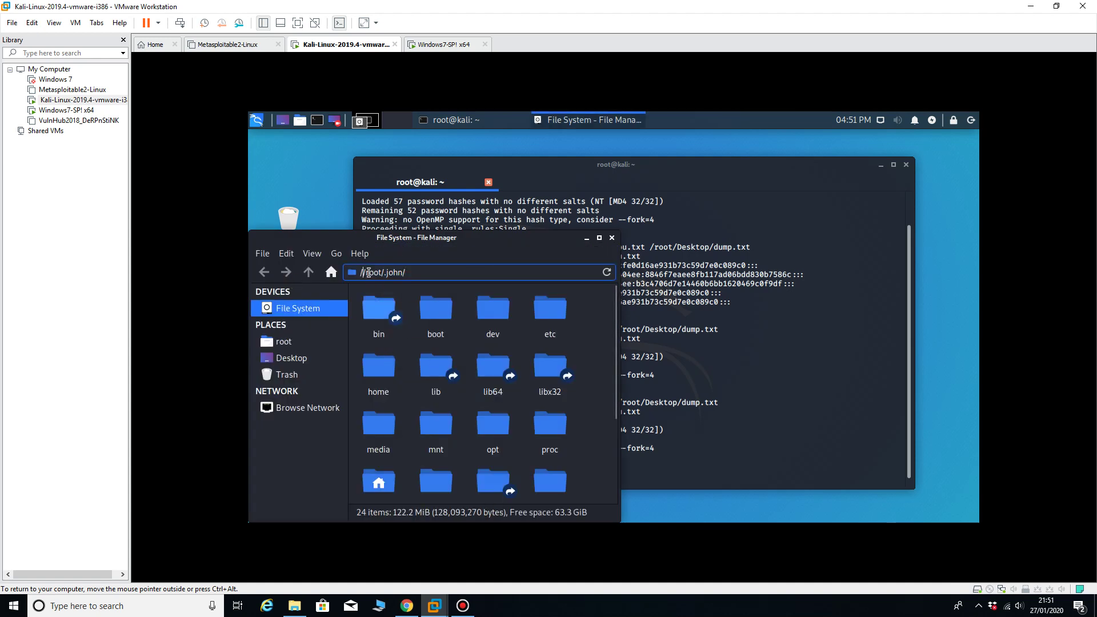
pyautogui.press('Return')
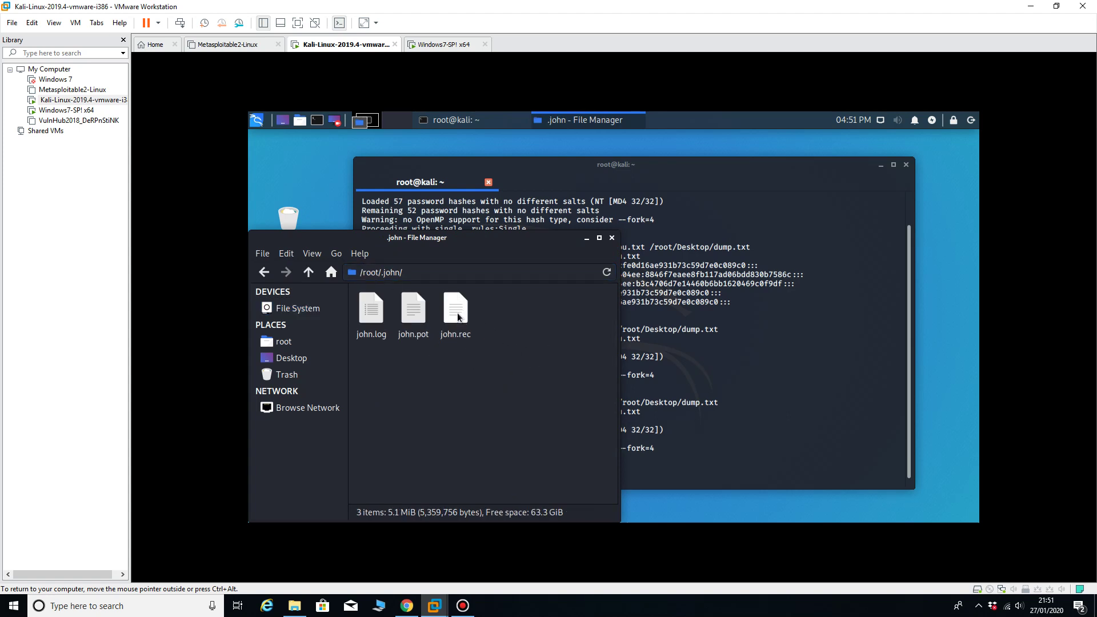
pyautogui.click(459, 318)
pyautogui.press('Delete')
# Step: Close the file manager and rerun the john command with --show to list cracked hashes
pyautogui.click(611, 238)
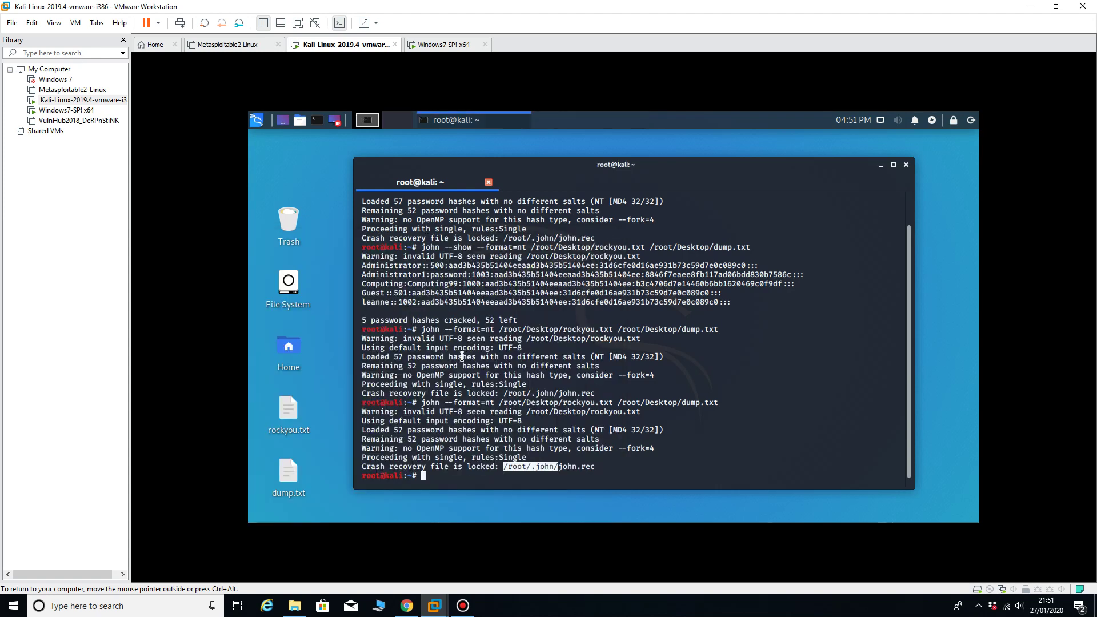
pyautogui.click(447, 476)
pyautogui.press('Up')
pyautogui.press('Left')
pyautogui.press('Left')
pyautogui.press('Left')
pyautogui.press('Left')
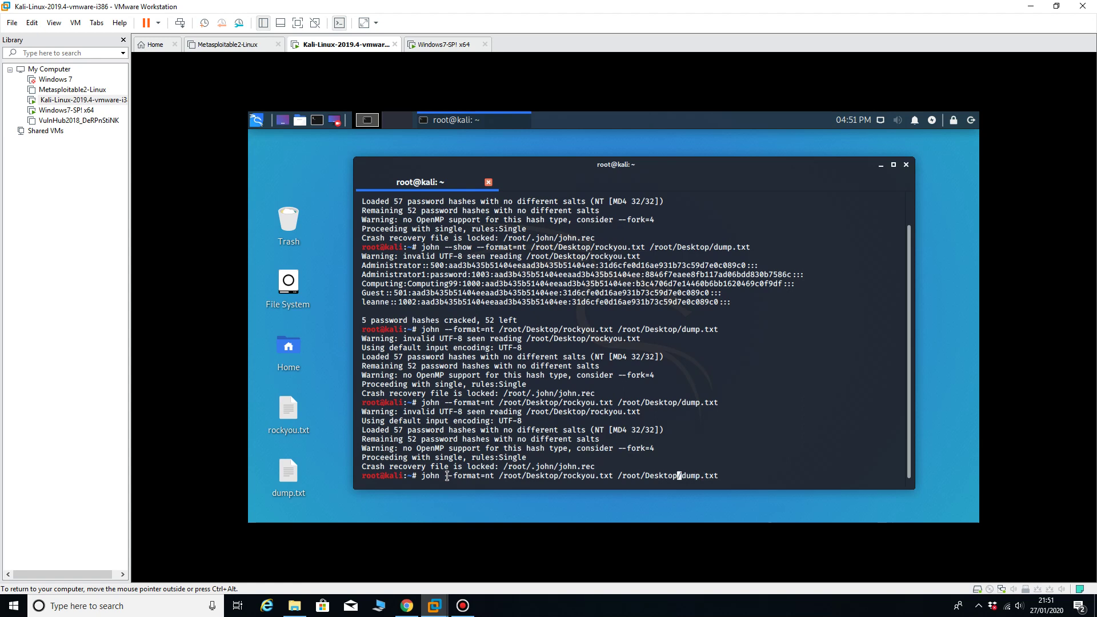
pyautogui.press('Left')
pyautogui.press('Left')
pyautogui.press('Left')
pyautogui.press('Left')
pyautogui.press('Left')
pyautogui.press('Left')
pyautogui.press('Left')
pyautogui.press('Left')
pyautogui.press('Left')
pyautogui.press('Left')
pyautogui.press('Left')
pyautogui.press('Left')
pyautogui.press('Left')
pyautogui.press('Left')
pyautogui.press('Left')
pyautogui.press('Left')
pyautogui.press('Left')
pyautogui.write('--s')
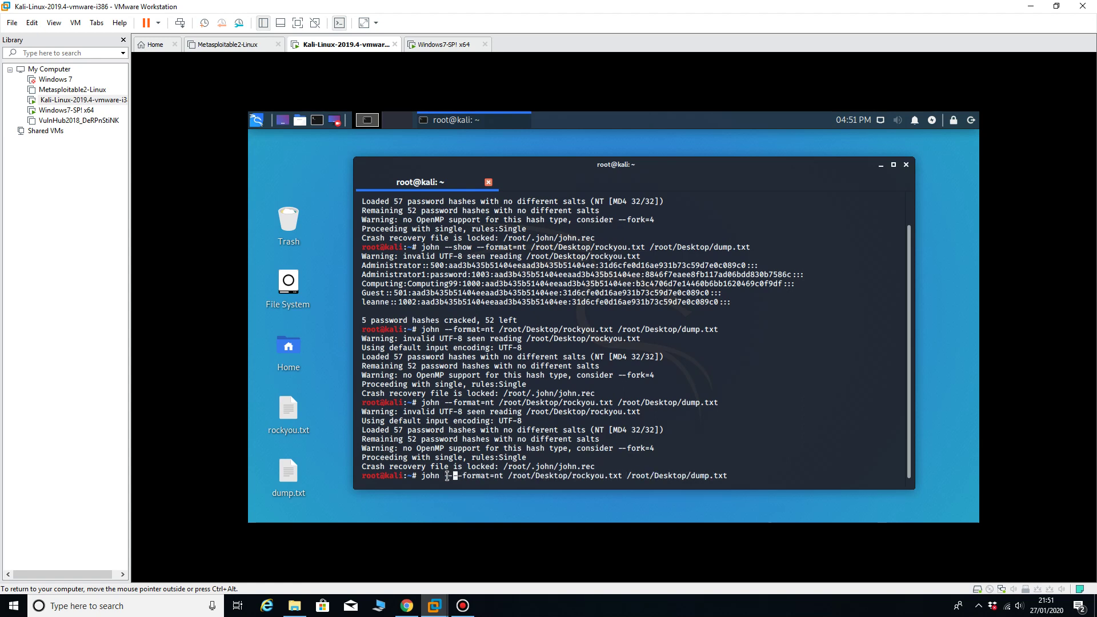
pyautogui.write('how')
pyautogui.press('Return')
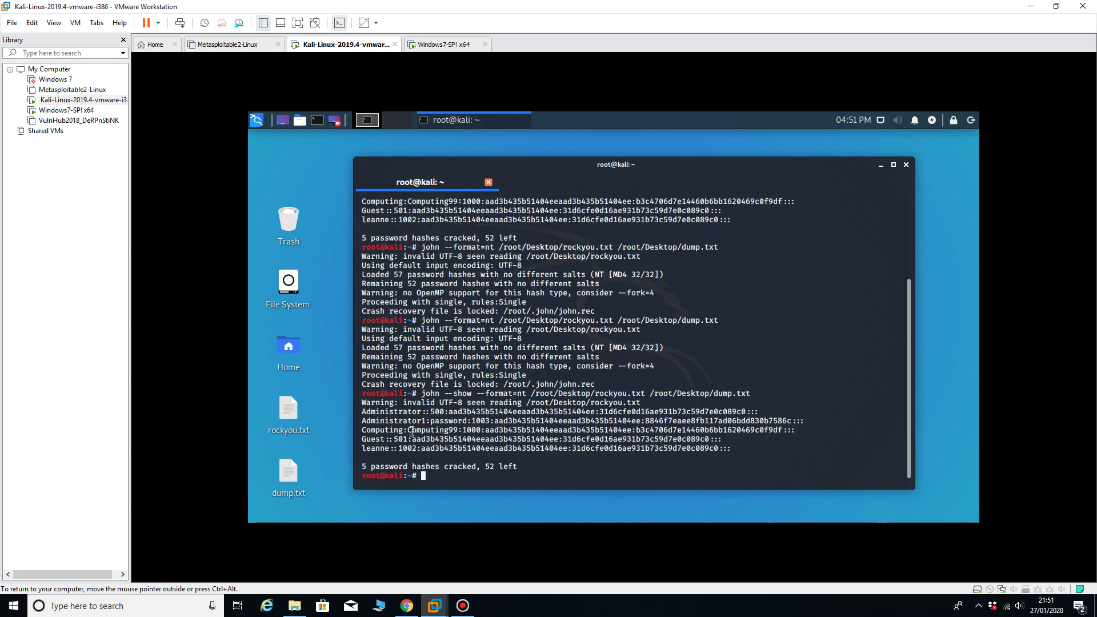
pyautogui.moveTo(389, 420); pyautogui.dragTo(471, 440)
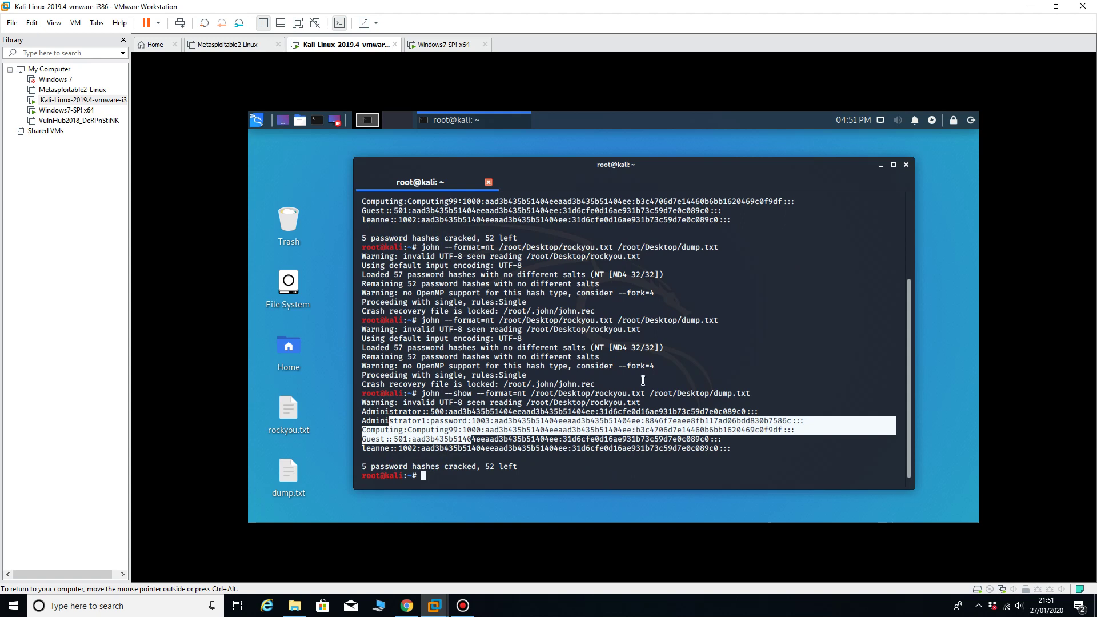
pyautogui.click(775, 348)
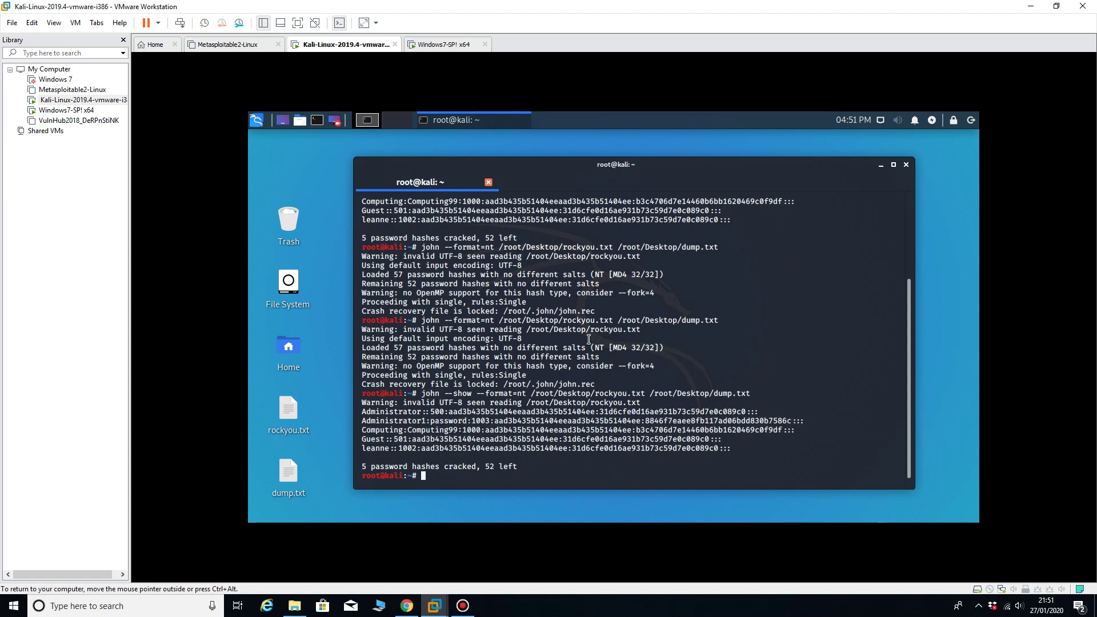